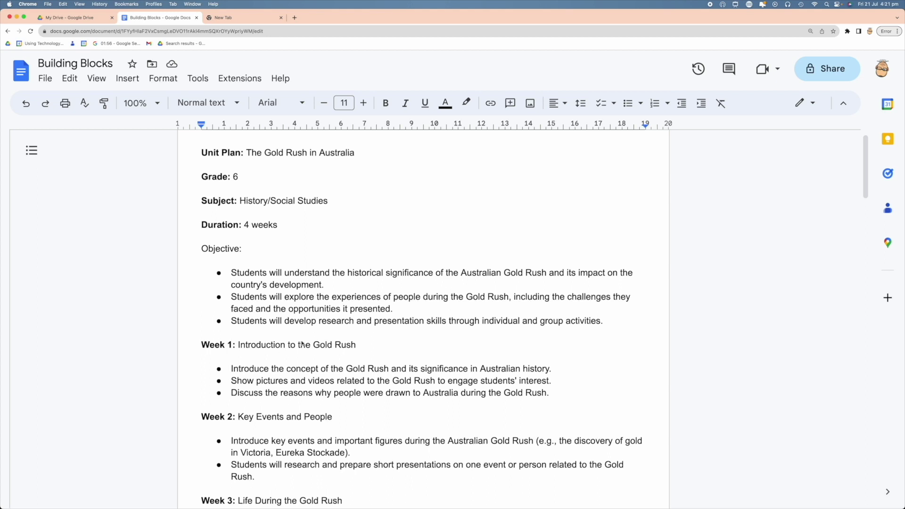
# Scroll down to the template table and place the caret in the empty Unit Plan value cell.
pyautogui.scroll(-5, 305, 349)
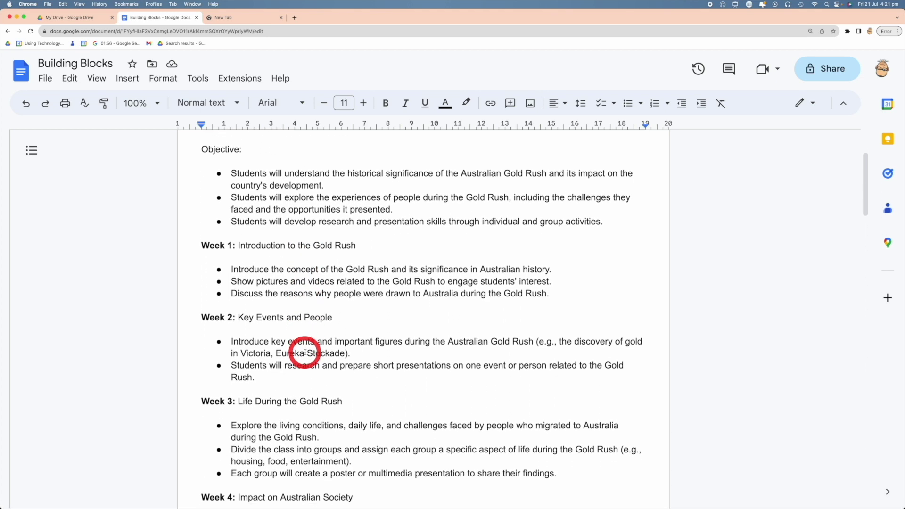
pyautogui.scroll(-2, 305, 352)
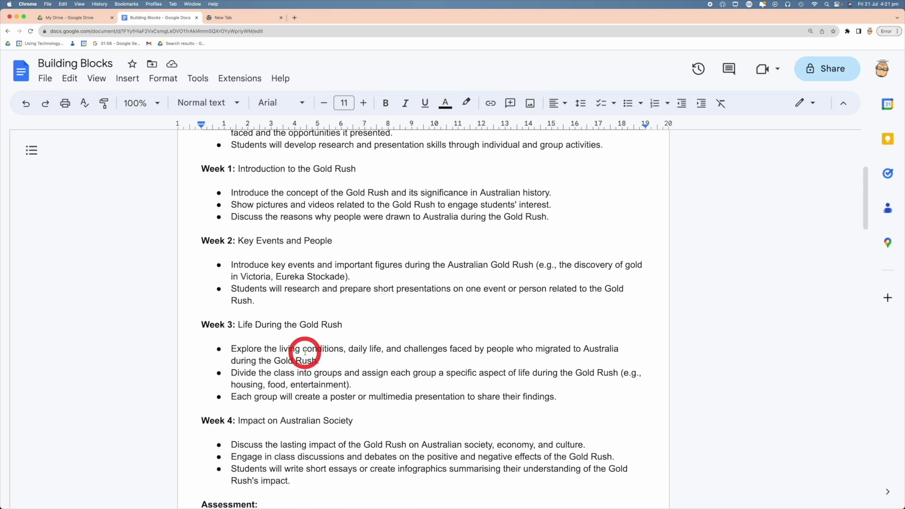
pyautogui.scroll(-6, 305, 353)
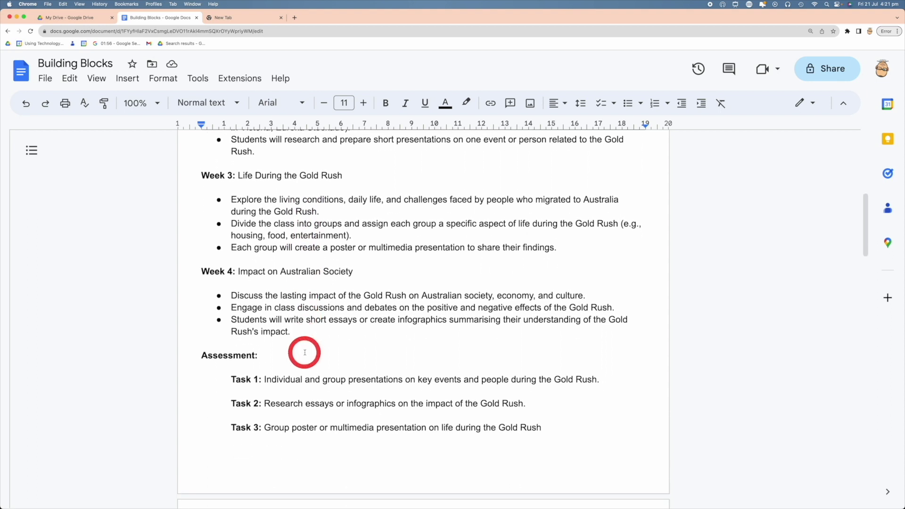
pyautogui.scroll(-9, 305, 352)
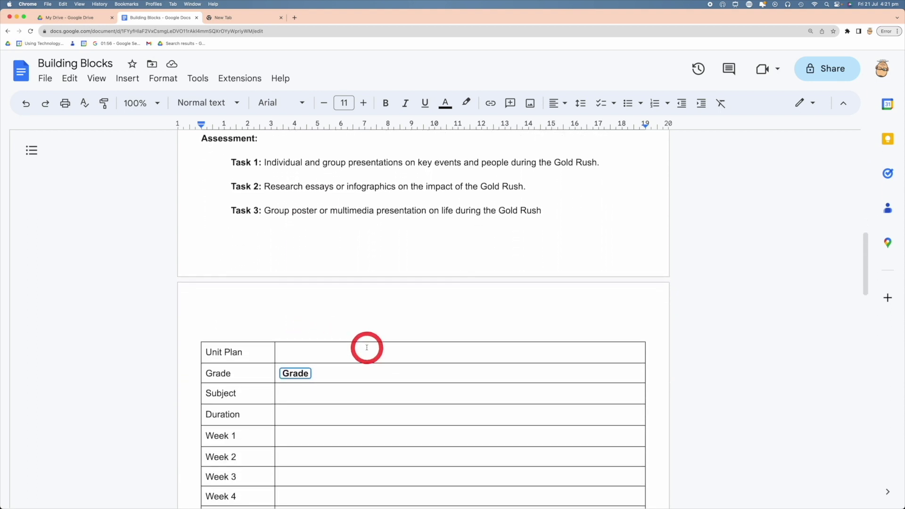
pyautogui.scroll(-1, 367, 348)
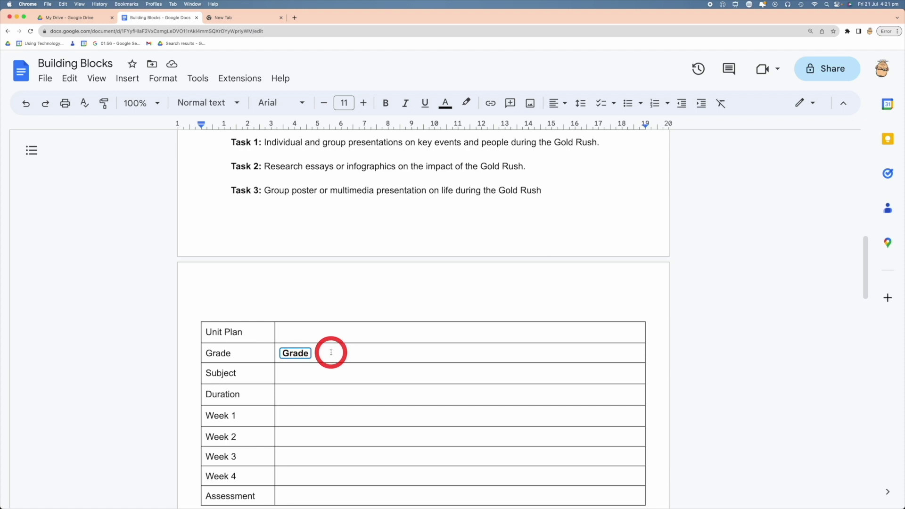
pyautogui.click(293, 334)
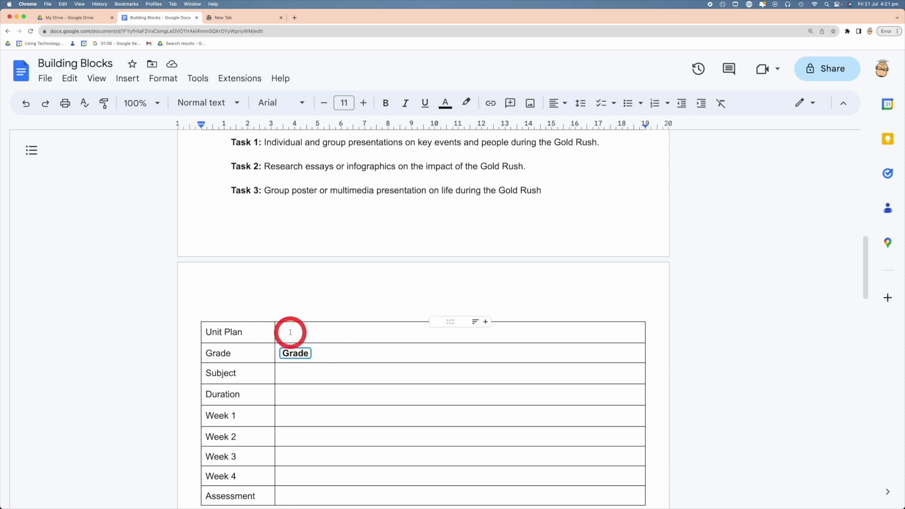
# Insert a new variable chip named Unit Plan into the Unit Plan cell via Insert > Smart chips > Variables.
pyautogui.moveTo(290, 332); pyautogui.dragTo(339, 335)
pyautogui.click(309, 331)
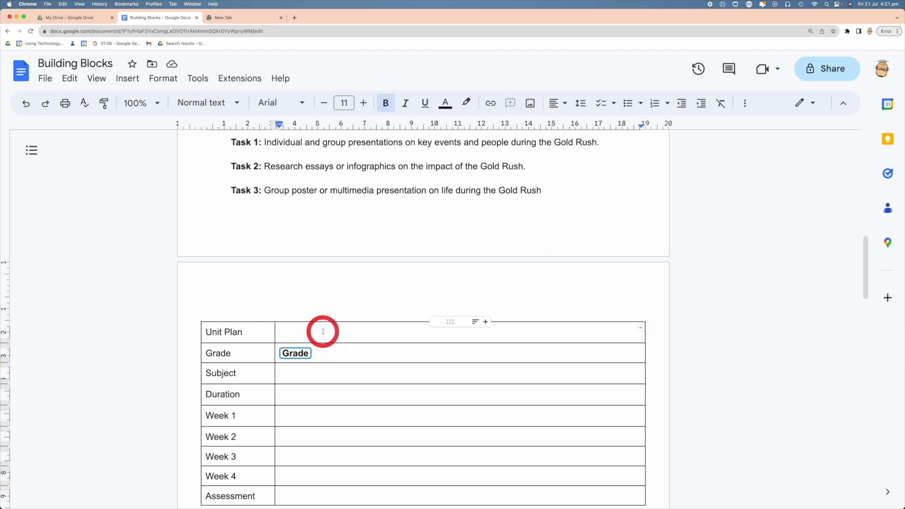
pyautogui.click(127, 78)
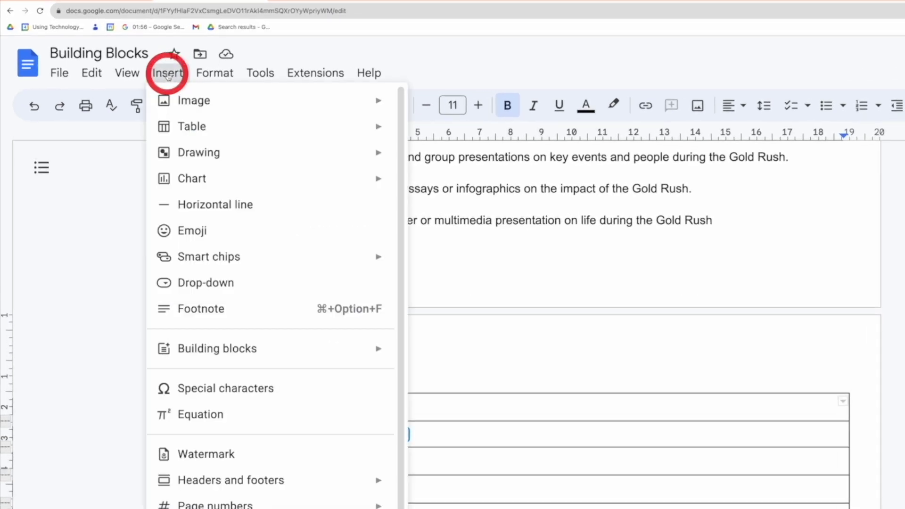
pyautogui.moveTo(175, 258)
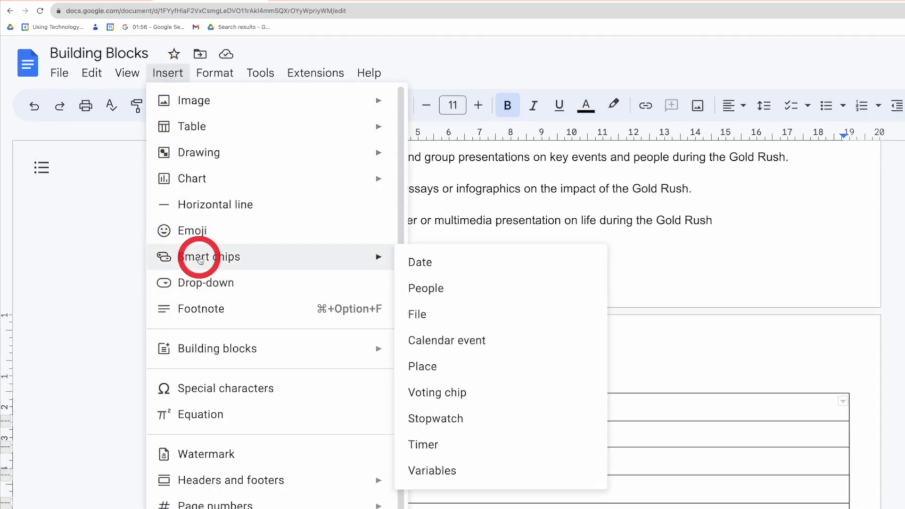
pyautogui.click(433, 470)
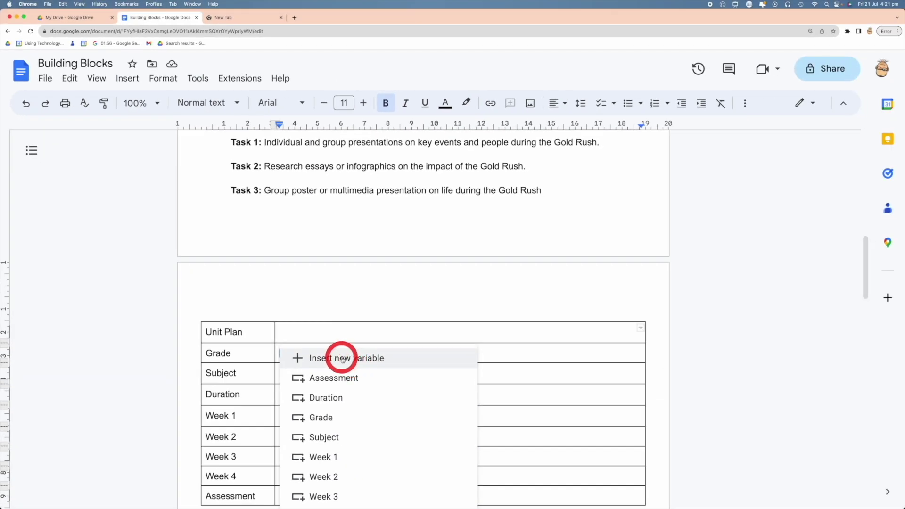
pyautogui.click(343, 358)
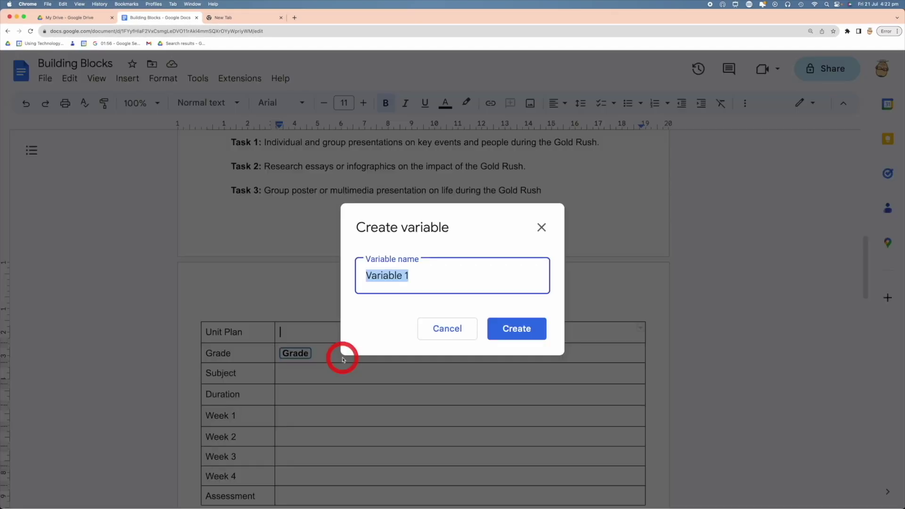
pyautogui.write('Unit Plan')
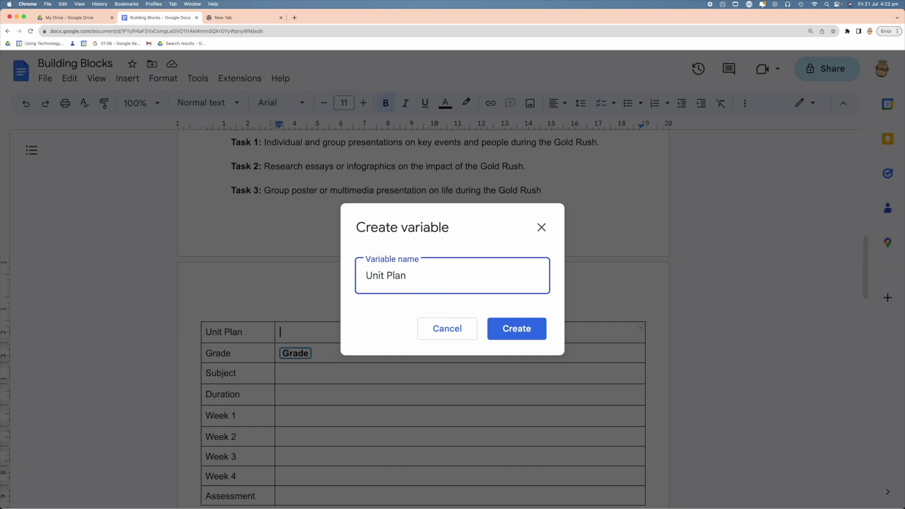
pyautogui.click(517, 329)
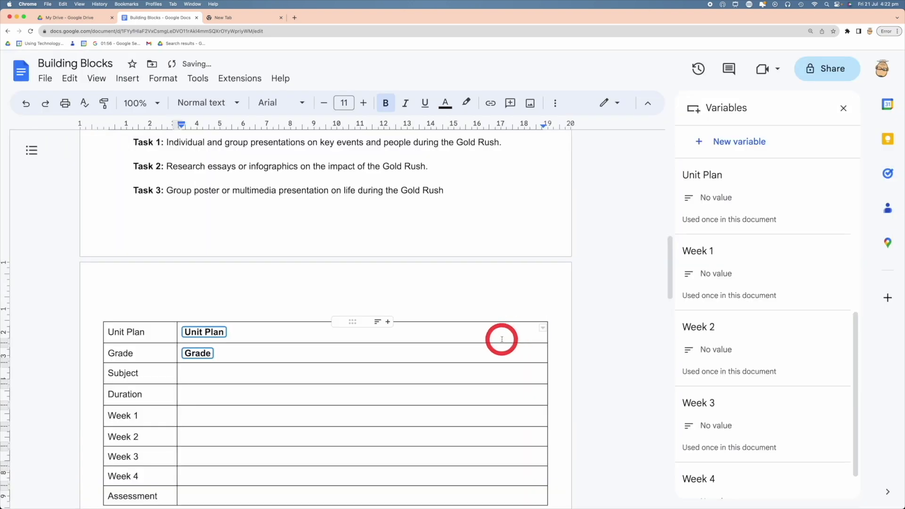
# Insert the Subject and Duration variable chips into their table cells.
pyautogui.scroll(-1, 434, 356)
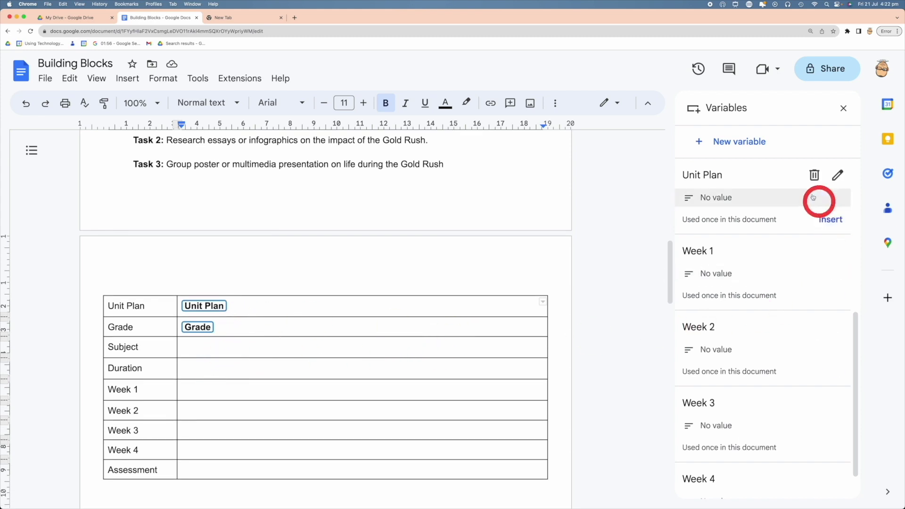
pyautogui.scroll(-2, 782, 363)
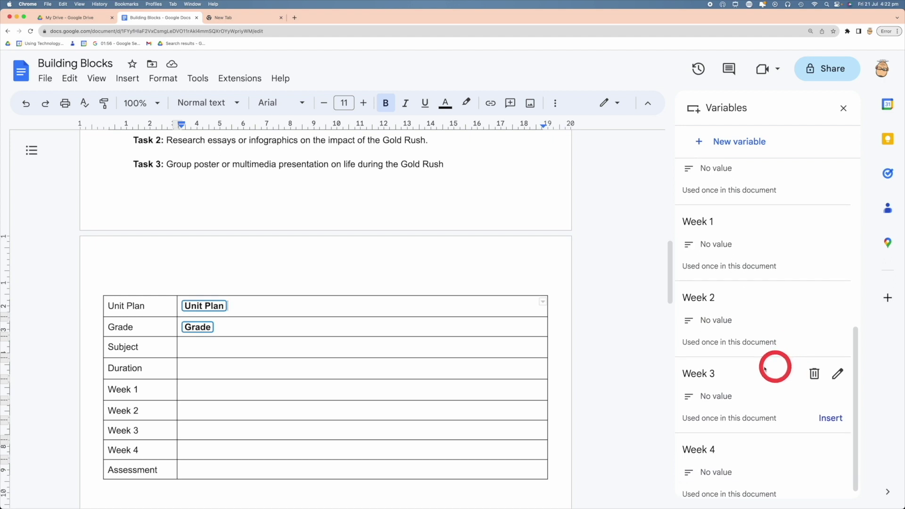
pyautogui.rightClick(272, 347)
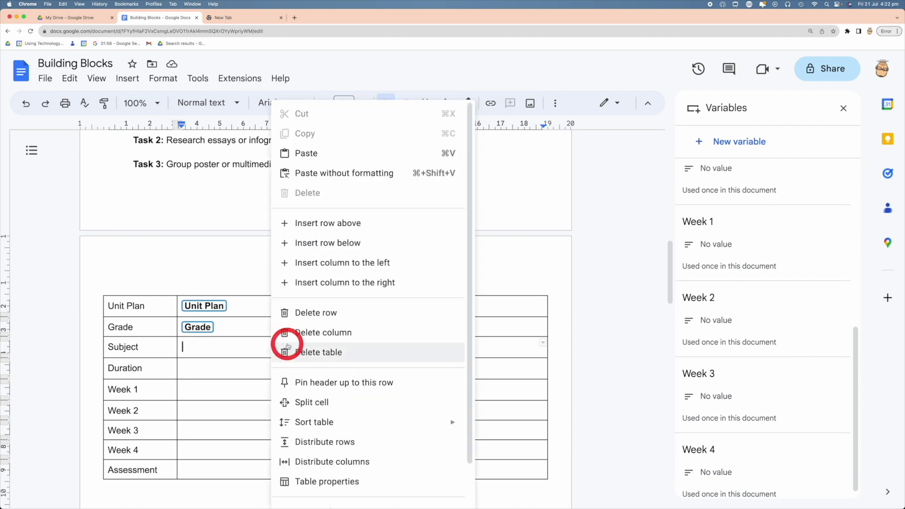
pyautogui.click(529, 280)
pyautogui.moveTo(198, 347); pyautogui.dragTo(220, 347)
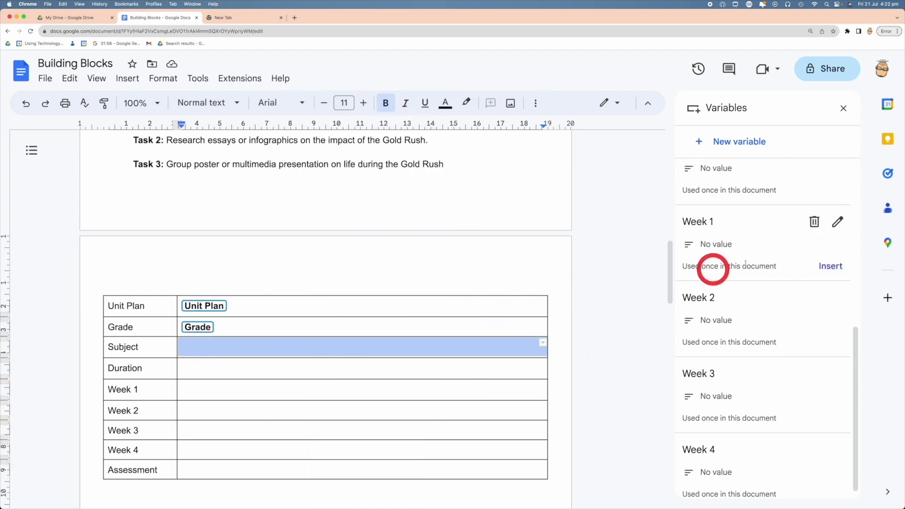
pyautogui.scroll(-1, 790, 333)
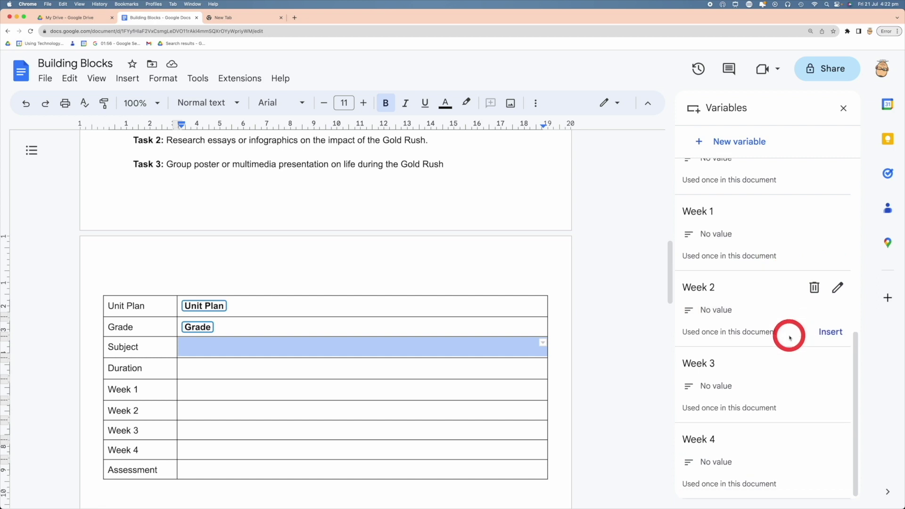
pyautogui.scroll(5, 776, 426)
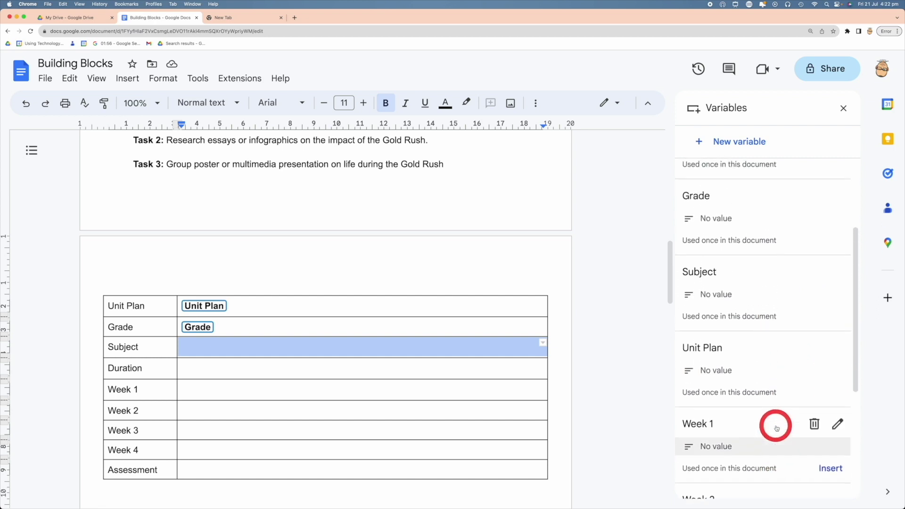
pyautogui.click(829, 325)
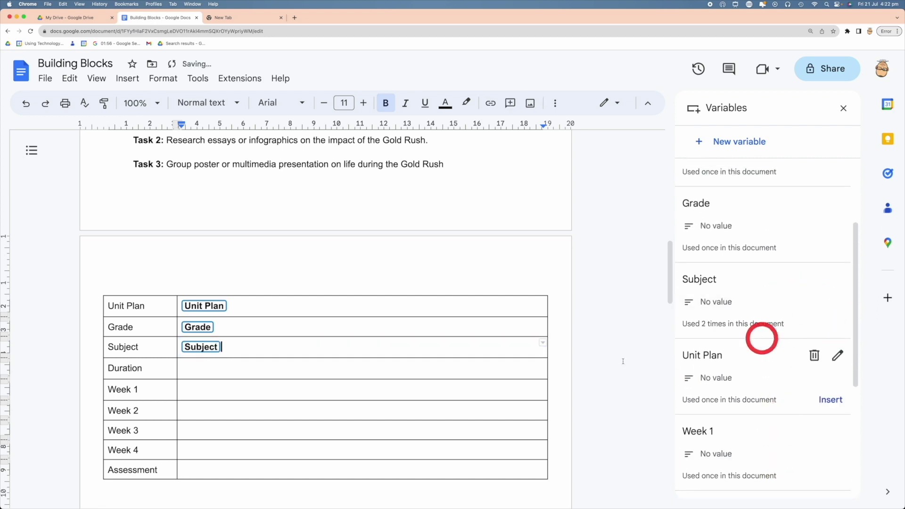
pyautogui.rightClick(301, 370)
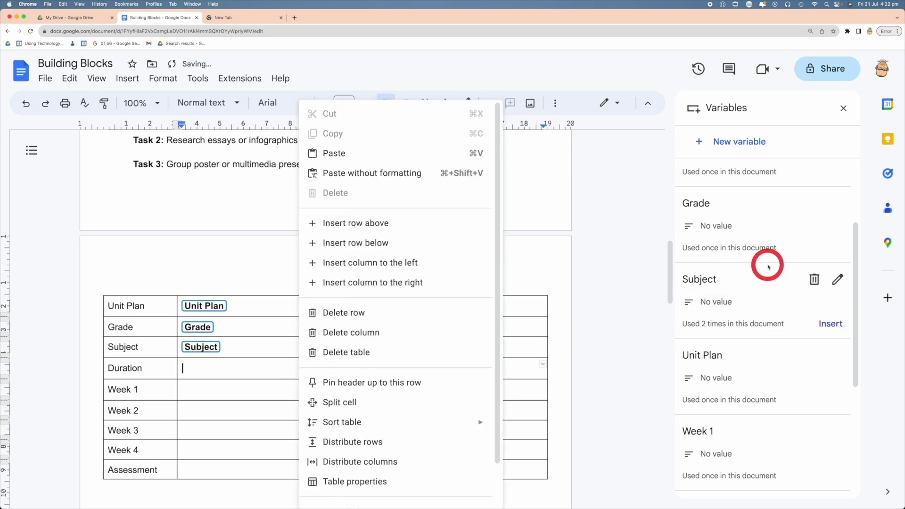
pyautogui.scroll(4, 764, 264)
pyautogui.click(830, 295)
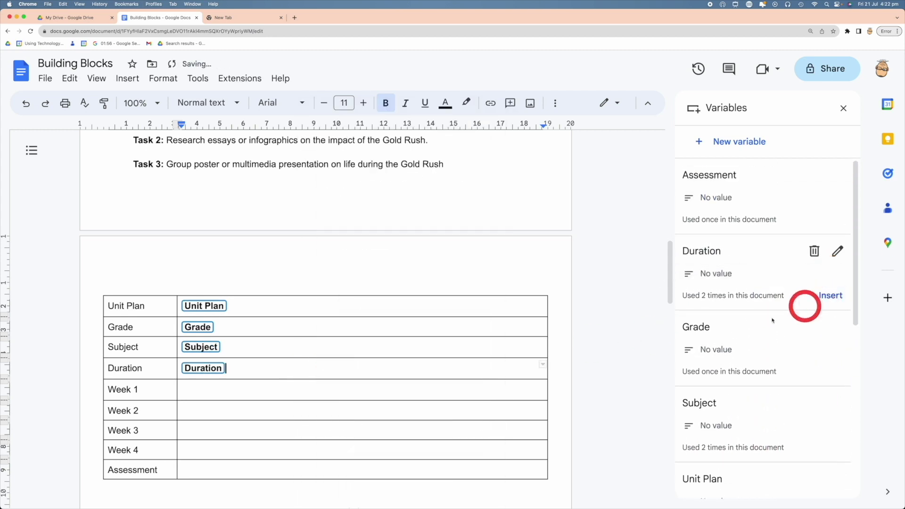
# Insert the Week 1, Week 2, Week 3 and Week 4 variable chips into their cells.
pyautogui.rightClick(262, 393)
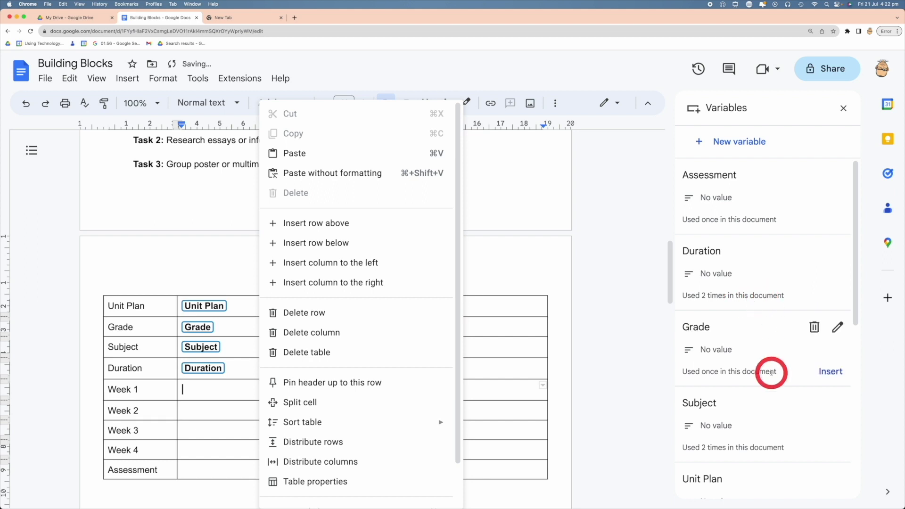
pyautogui.scroll(-2, 784, 384)
pyautogui.scroll(-4, 791, 387)
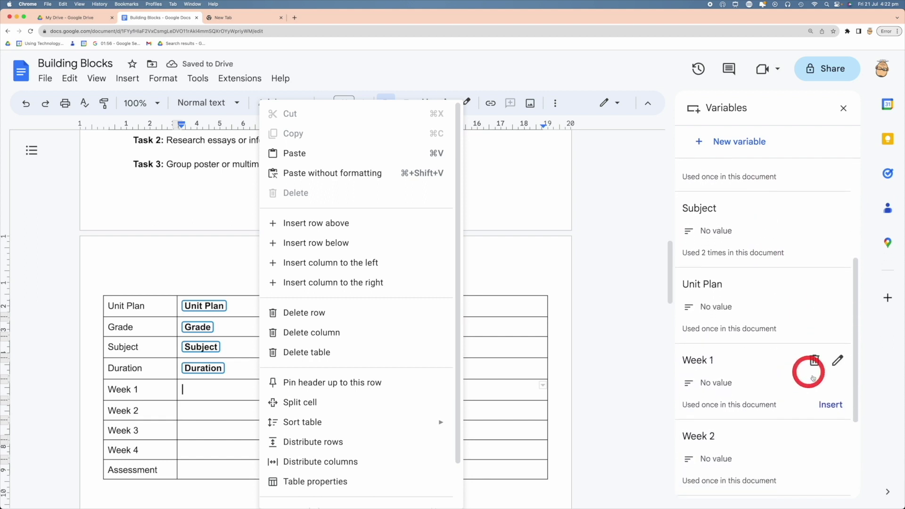
pyautogui.click(824, 399)
pyautogui.click(259, 401)
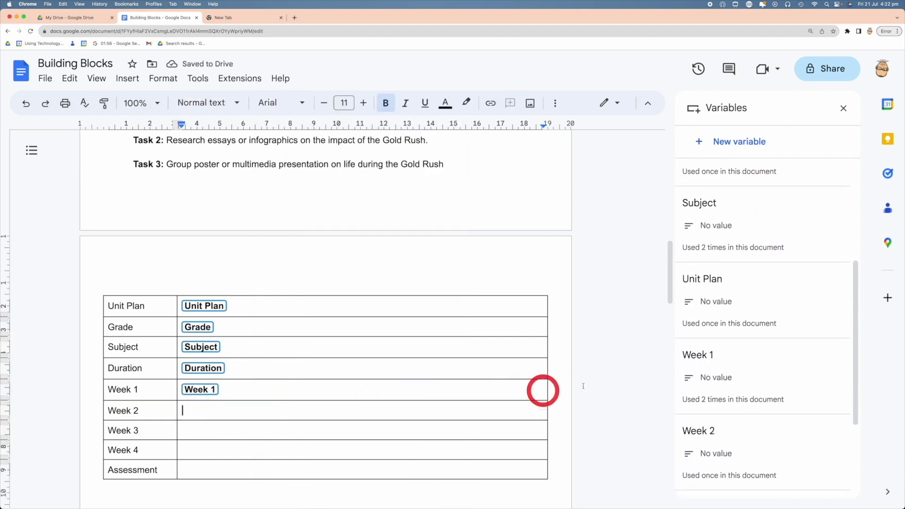
pyautogui.scroll(-3, 783, 377)
pyautogui.click(830, 350)
pyautogui.click(218, 428)
pyautogui.click(829, 426)
pyautogui.click(218, 451)
pyautogui.scroll(-1, 769, 467)
pyautogui.click(831, 488)
# Insert the Assessment variable chip into its cell.
pyautogui.click(219, 470)
pyautogui.scroll(5, 770, 377)
pyautogui.scroll(1, 707, 344)
pyautogui.click(831, 219)
pyautogui.click(441, 277)
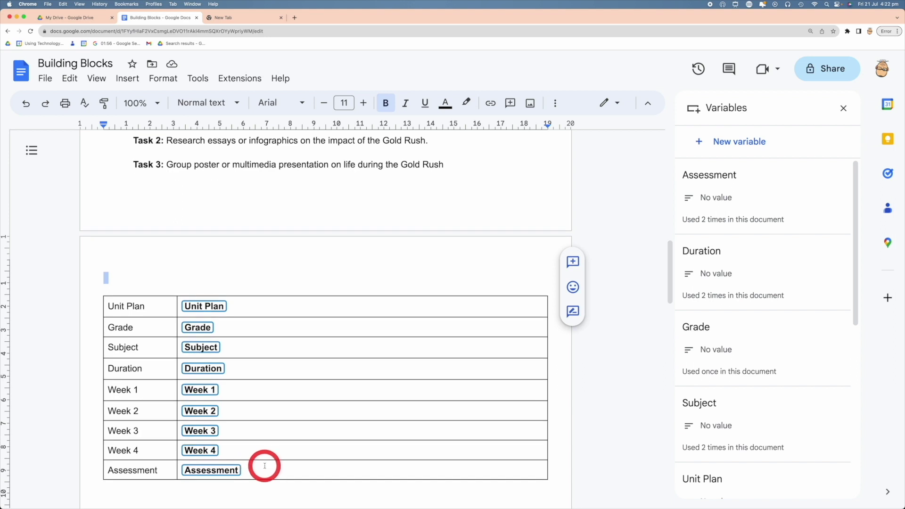
# Insert a Grade variable chip right after the 'Grade:' label in the template list.
pyautogui.scroll(-7, 265, 466)
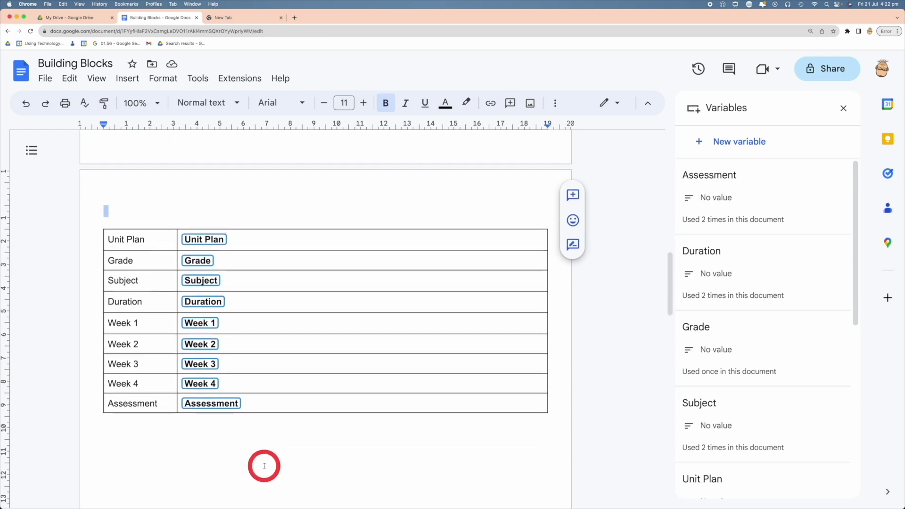
pyautogui.scroll(-10, 276, 453)
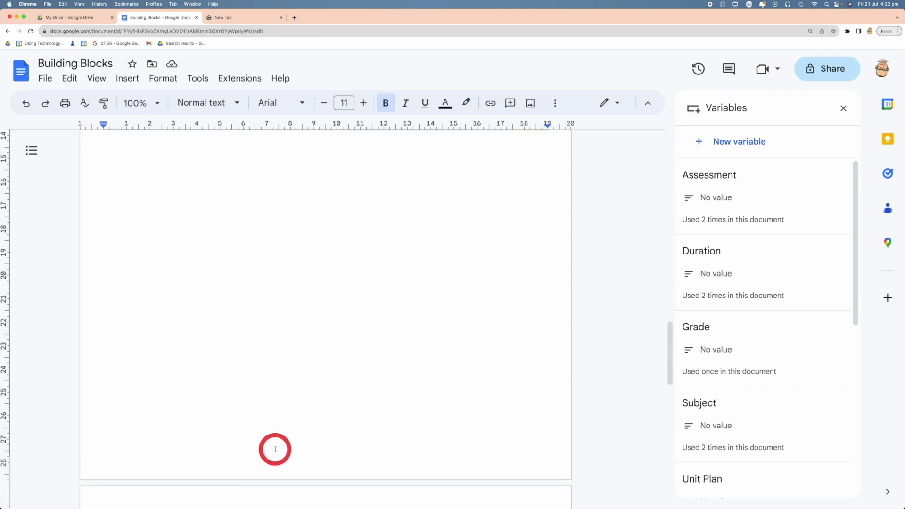
pyautogui.scroll(-3, 274, 449)
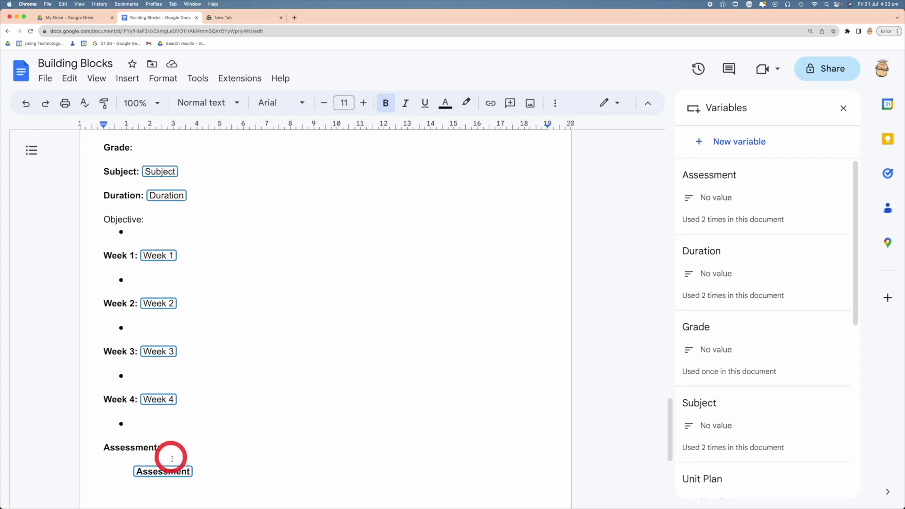
pyautogui.scroll(1, 220, 187)
pyautogui.scroll(1, 220, 189)
pyautogui.scroll(-1, 152, 173)
pyautogui.scroll(2, 158, 182)
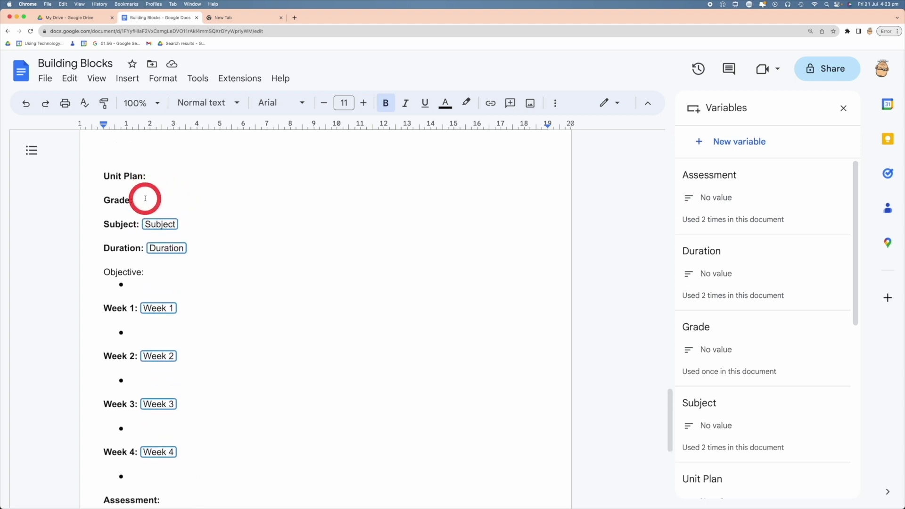
pyautogui.click(145, 198)
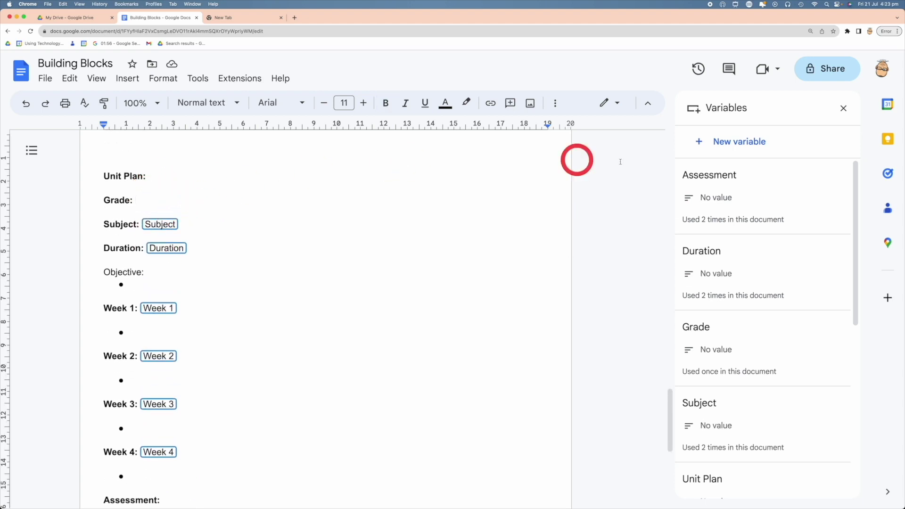
pyautogui.moveTo(821, 293)
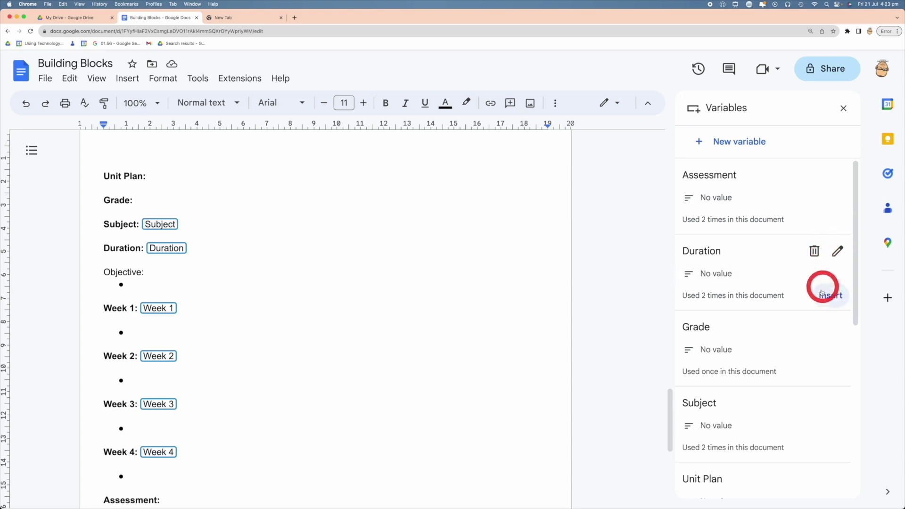
pyautogui.click(829, 370)
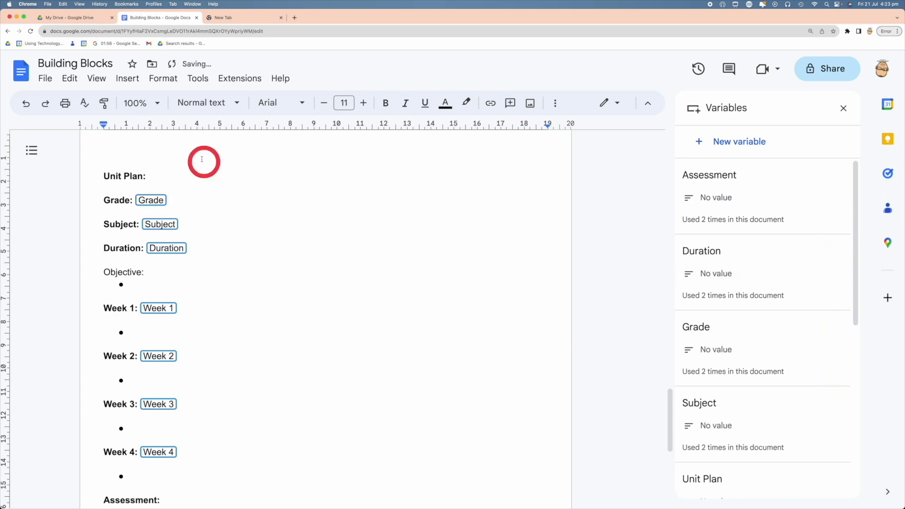
pyautogui.scroll(-15, 222, 166)
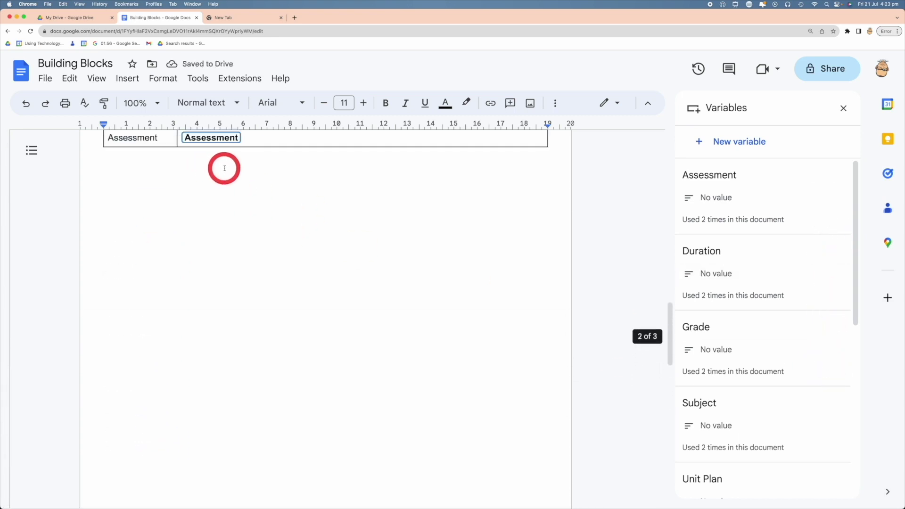
pyautogui.scroll(4, 224, 169)
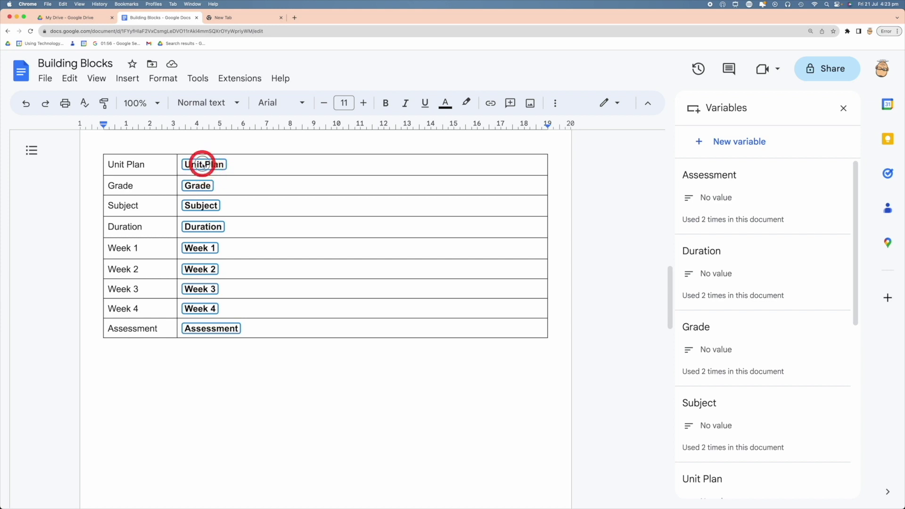
# Enter 'Fishing in the Artic' as the Unit Plan value, 8 for Grade and Science for Subject.
pyautogui.click(202, 165)
pyautogui.write('Fishing in the Artic')
pyautogui.click(198, 185)
pyautogui.write('8')
pyautogui.click(201, 206)
pyautogui.write('Science')
pyautogui.click(203, 226)
# Fill the weekly and assessment values: Introduction, Project, Class Task, Excursion, and 'Poster, video or class presentation'.
pyautogui.click(204, 248)
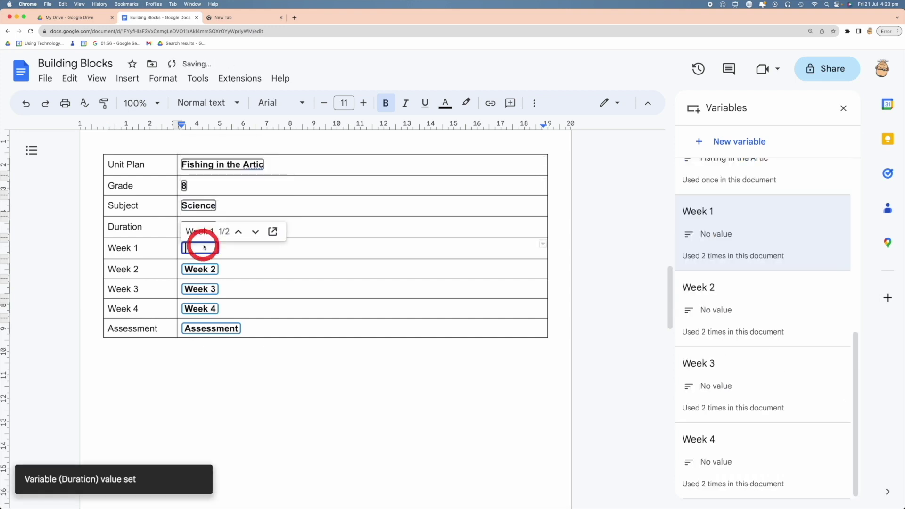
pyautogui.write('Introduction')
pyautogui.click(200, 269)
pyautogui.write('Project')
pyautogui.click(208, 289)
pyautogui.write('Class TaskExcursion')
pyautogui.click(203, 328)
pyautogui.write('Poster, video or class presentation')
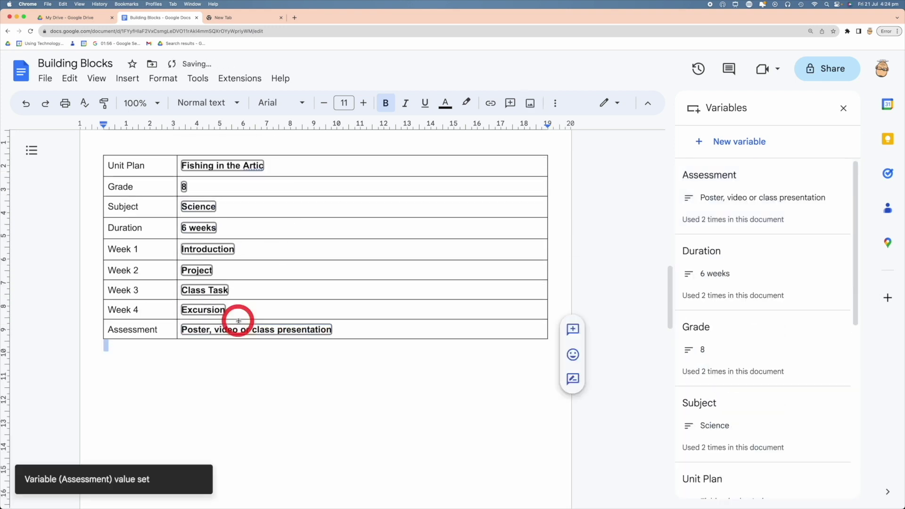
# Correct the Unit Plan value's spelling to 'Fishing in the Arctic'.
pyautogui.click(252, 165)
pyautogui.write('c')
pyautogui.scroll(-10, 330, 269)
pyautogui.scroll(12, 245, 214)
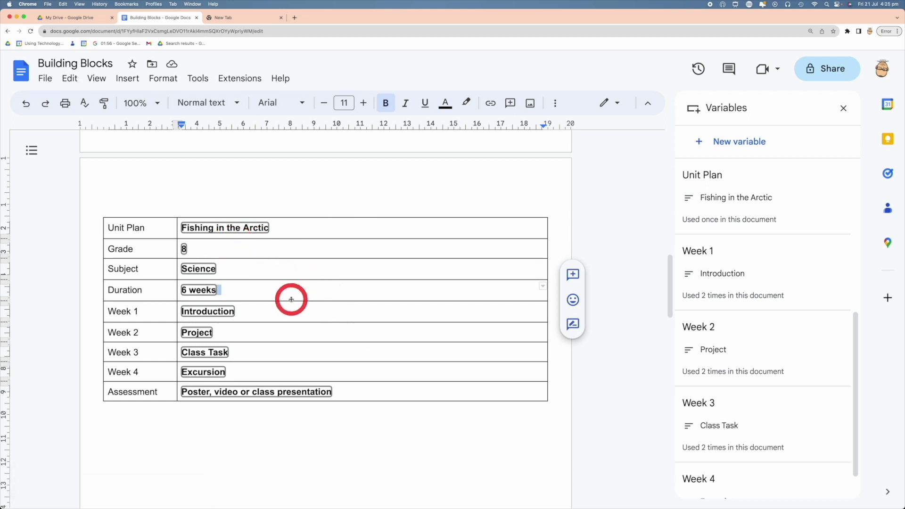
# Insert the Unit Plan chip after 'Unit Plan:' in the list, showing Fishing in the Arctic.
pyautogui.scroll(-10, 293, 302)
pyautogui.scroll(-7, 292, 302)
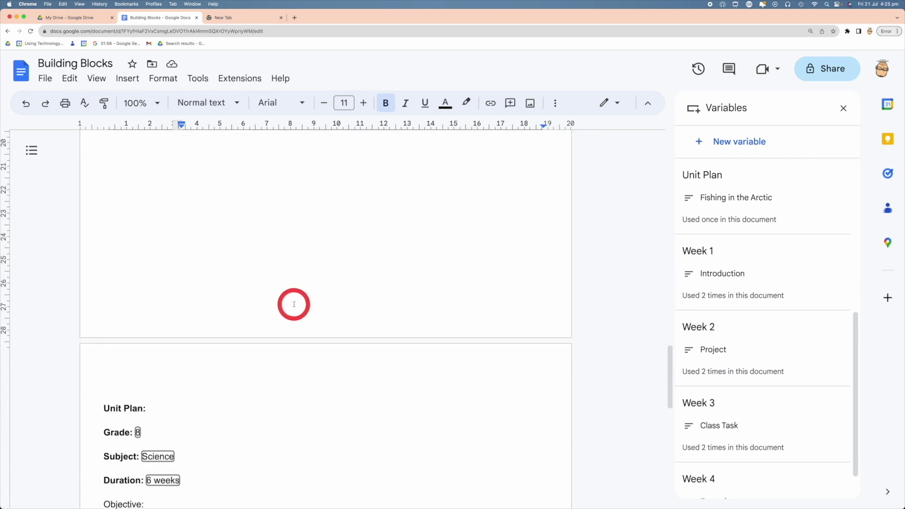
pyautogui.click(155, 228)
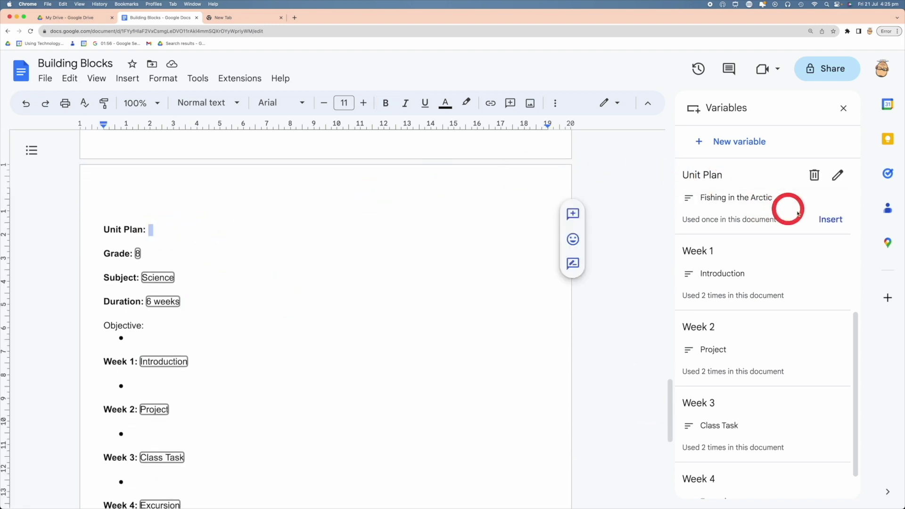
pyautogui.click(828, 218)
pyautogui.click(387, 224)
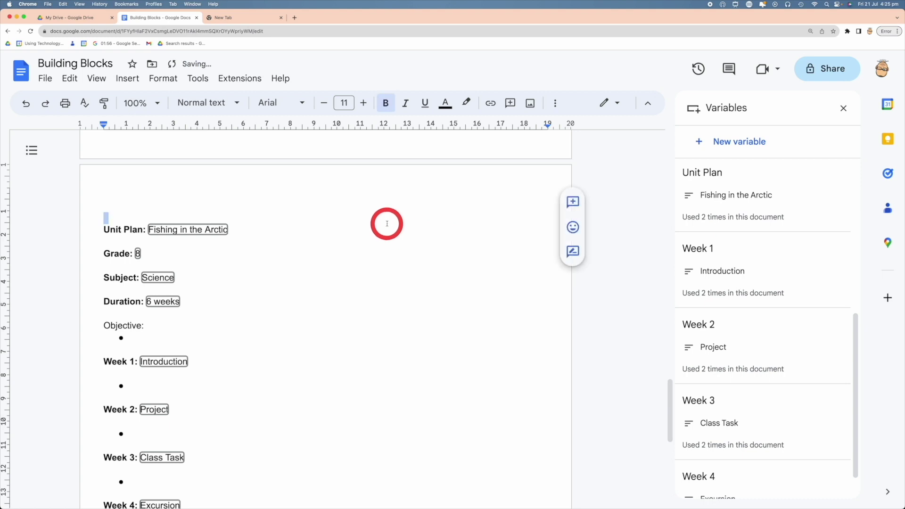
pyautogui.scroll(-3, 380, 229)
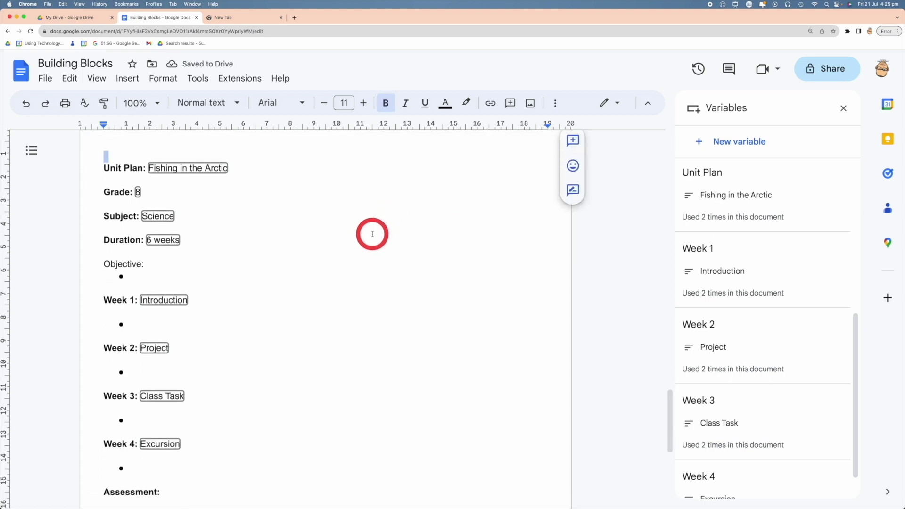
pyautogui.scroll(-5, 372, 234)
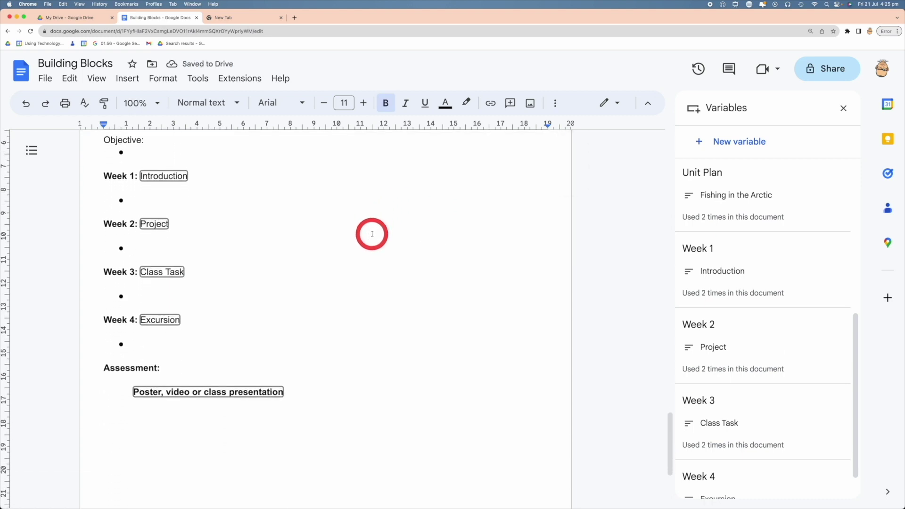
pyautogui.scroll(6, 372, 234)
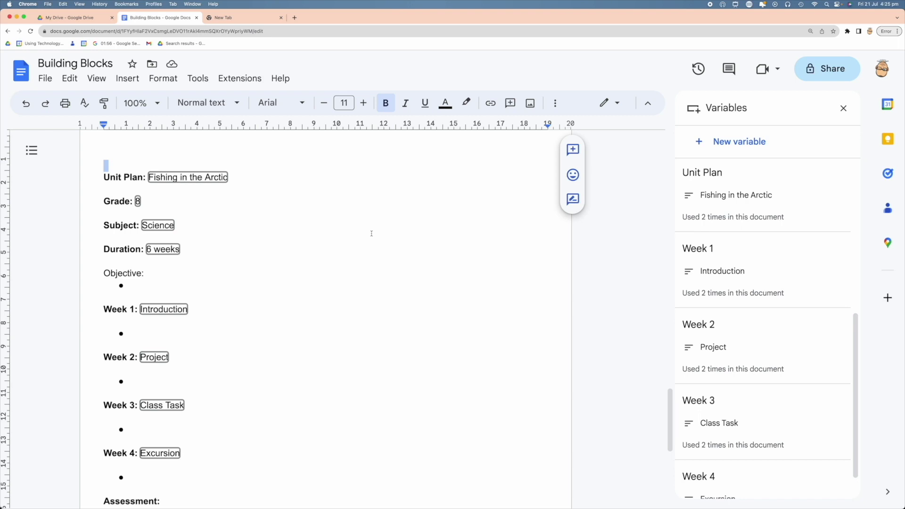
pyautogui.scroll(10, 371, 234)
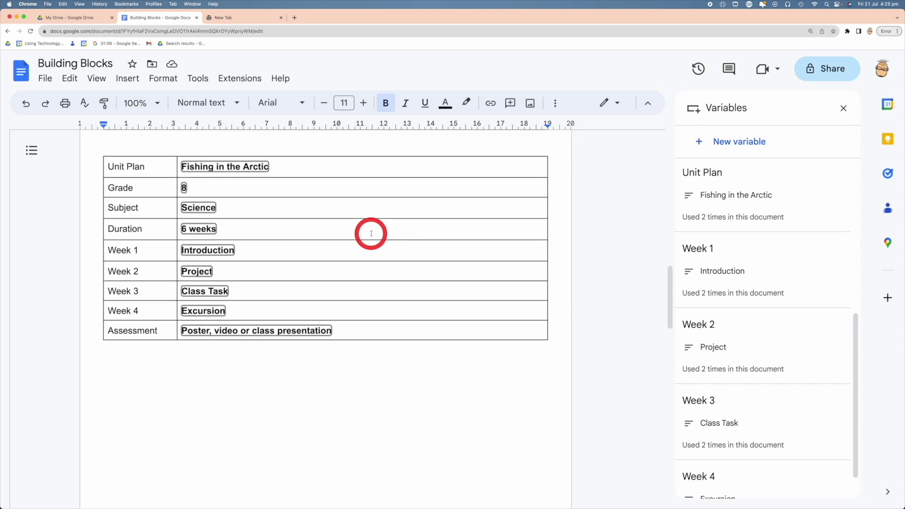
pyautogui.scroll(1, 371, 234)
pyautogui.click(376, 197)
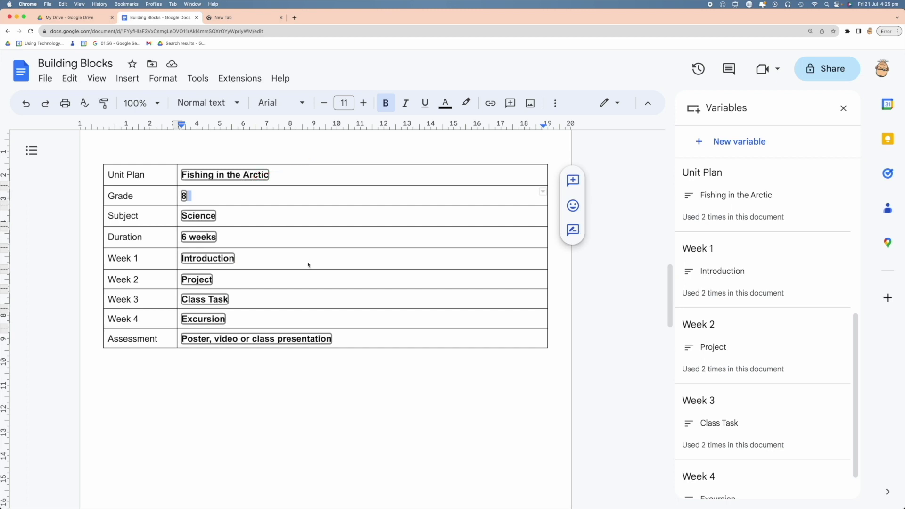
pyautogui.scroll(-5, 311, 268)
pyautogui.scroll(-15, 325, 283)
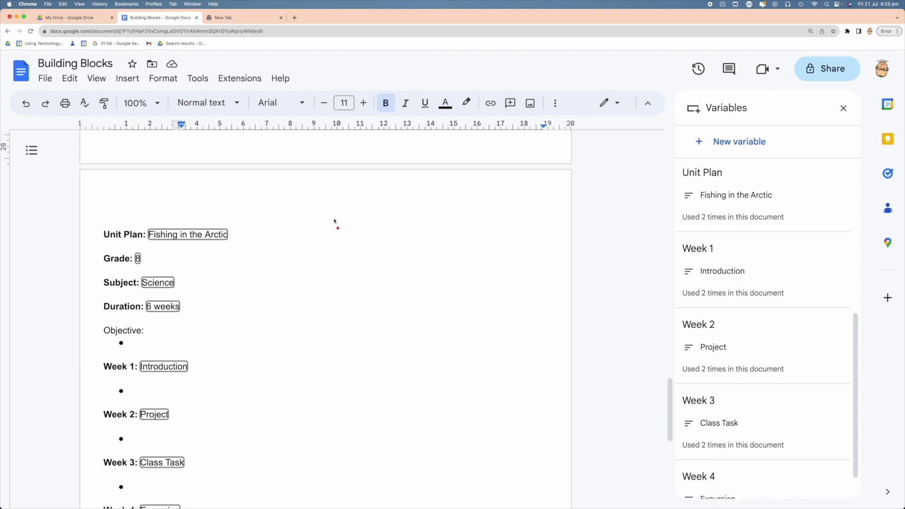
pyautogui.moveTo(198, 292)
pyautogui.mouseDown()
pyautogui.moveTo(199, 378)
pyautogui.moveTo(238, 242)
pyautogui.moveTo(231, 256)
pyautogui.mouseUp()
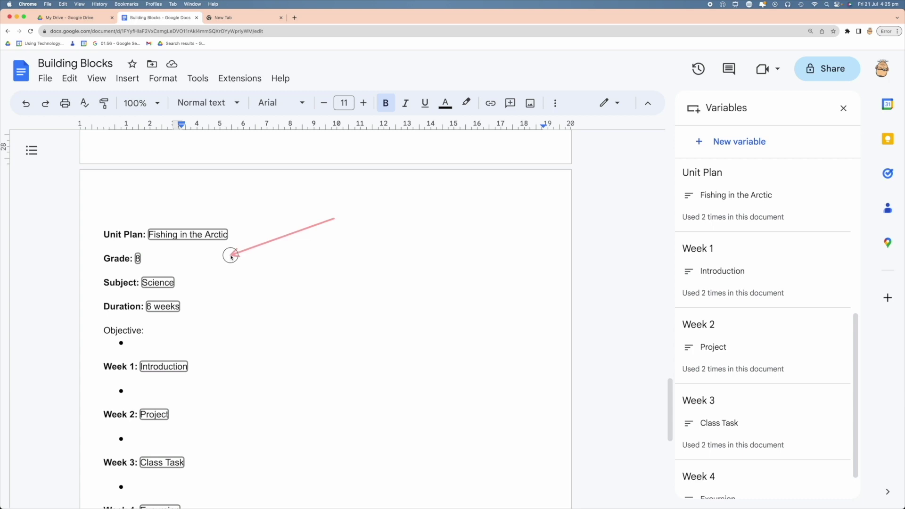